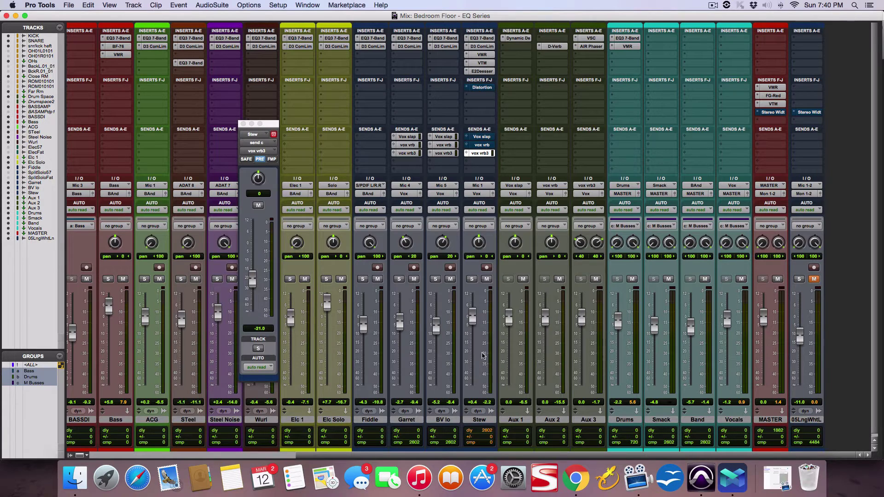
Step: Audition Stew solo, check Aux 3's AIR Phaser and VerbSuite inserts, and move Stew's send window aside
left_click(472, 279)
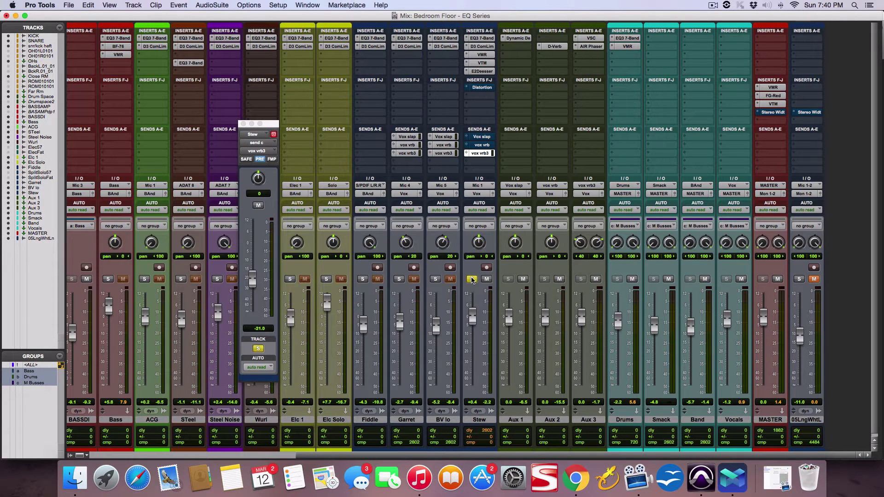
left_click(472, 279)
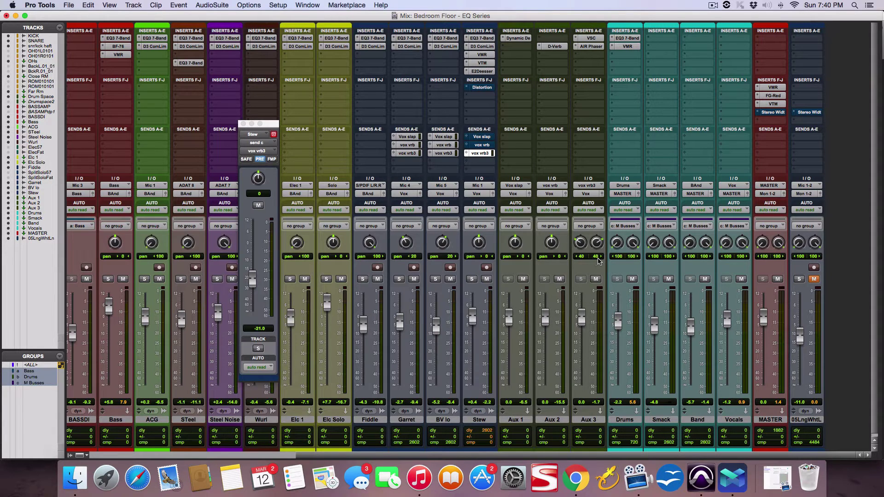
left_click(591, 47)
left_click(592, 39)
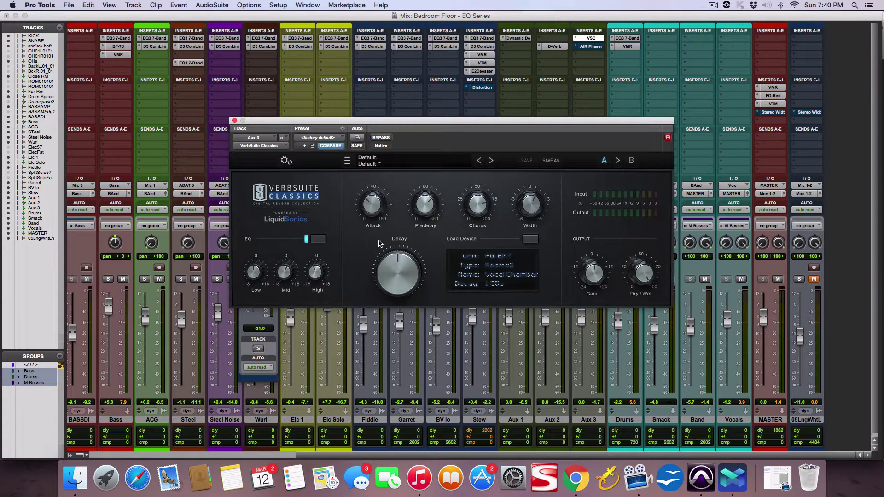
left_click(234, 121)
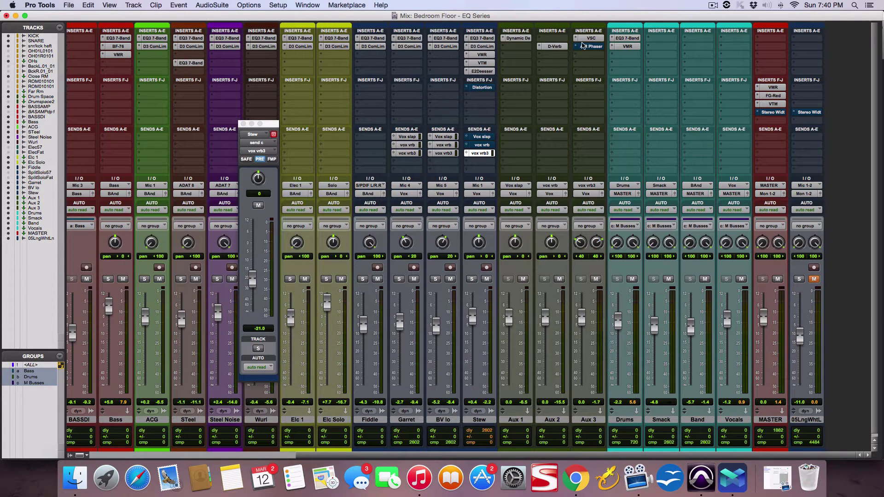
left_click_drag(271, 125, 414, 101)
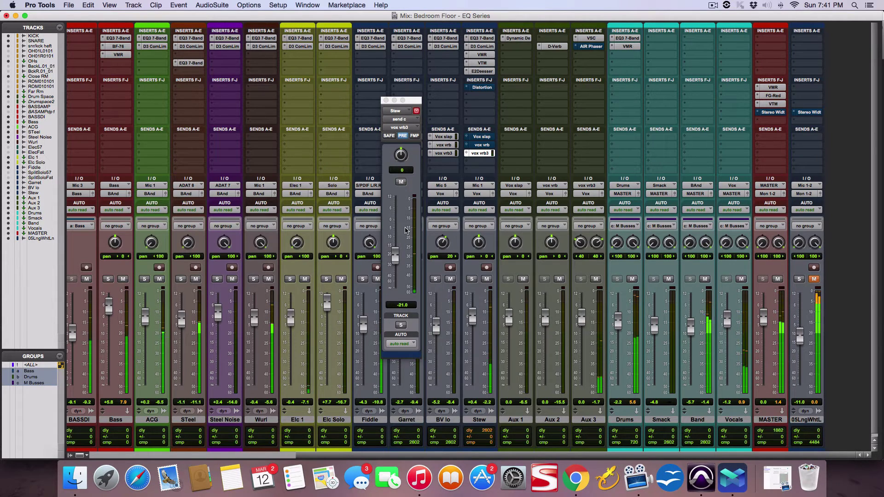
Step: In the Edit window, place the playback start in Stew near 0:16, then return to the Mix window
key("super+equal")
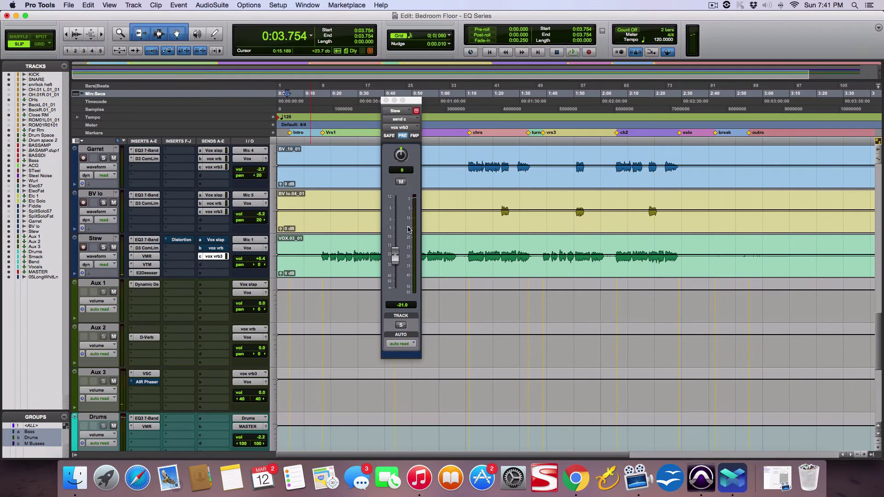
left_click(321, 244)
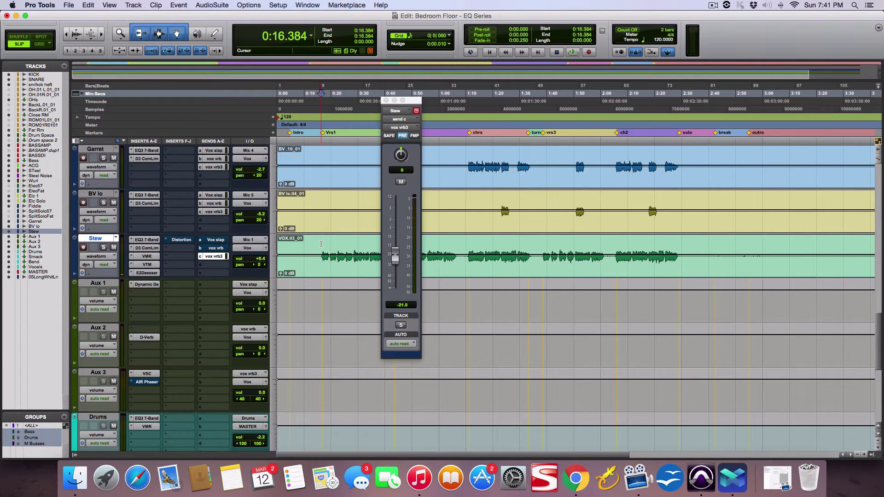
left_click(320, 245)
key("super+equal")
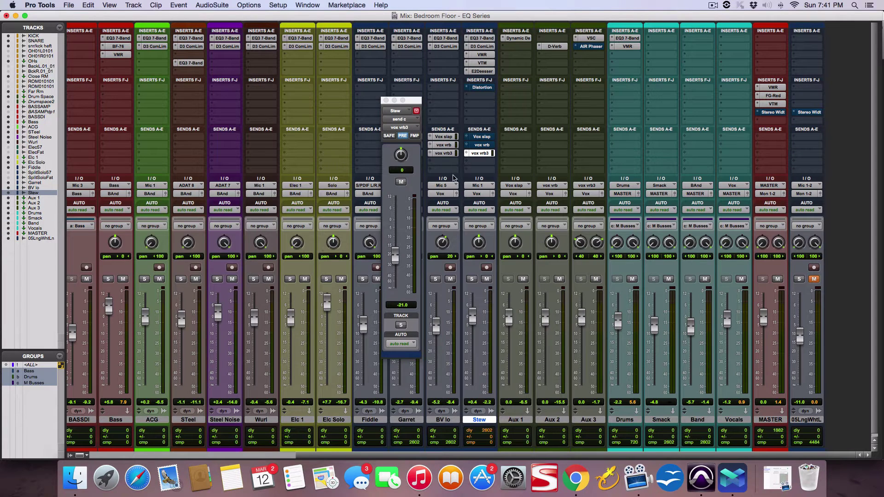
Step: Open Aux 3's AIR Phaser after checking the VerbSuite insert, and move its window to the right
left_click(590, 47)
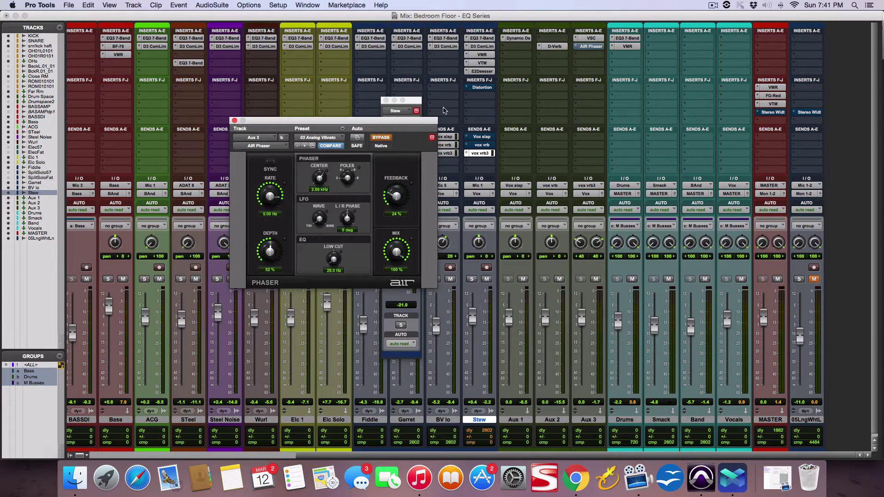
left_click(593, 40)
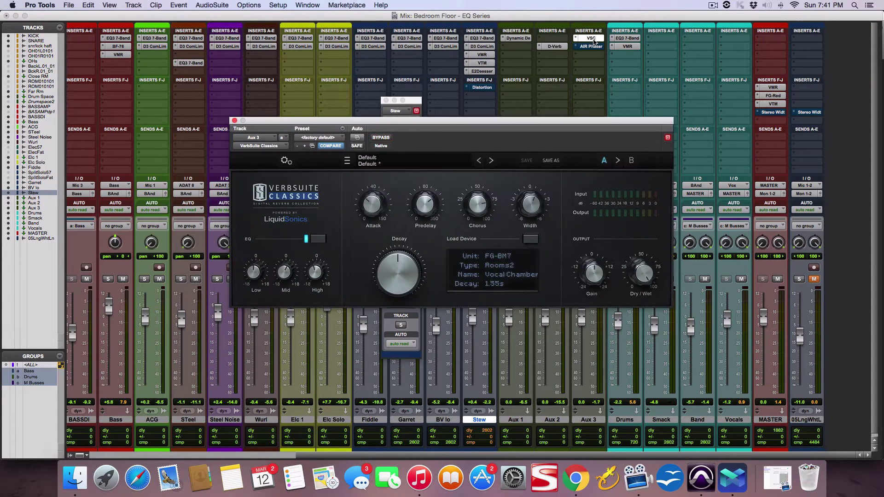
left_click(591, 47)
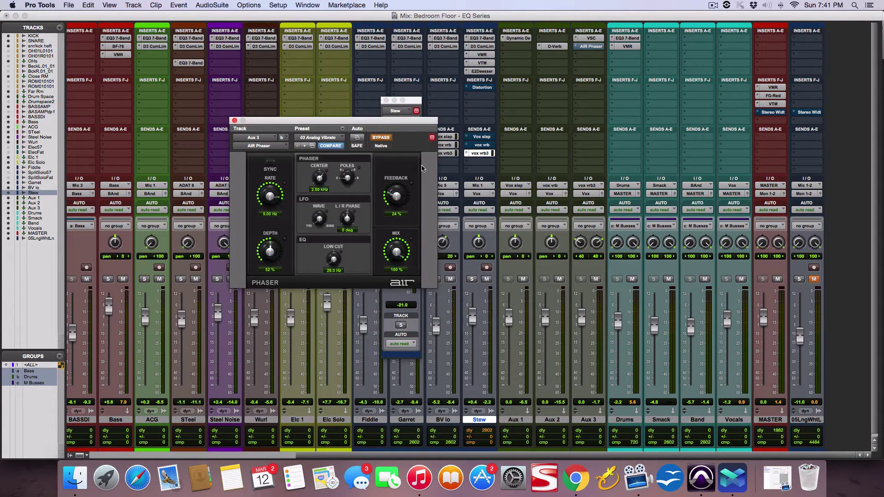
left_click_drag(402, 122, 711, 143)
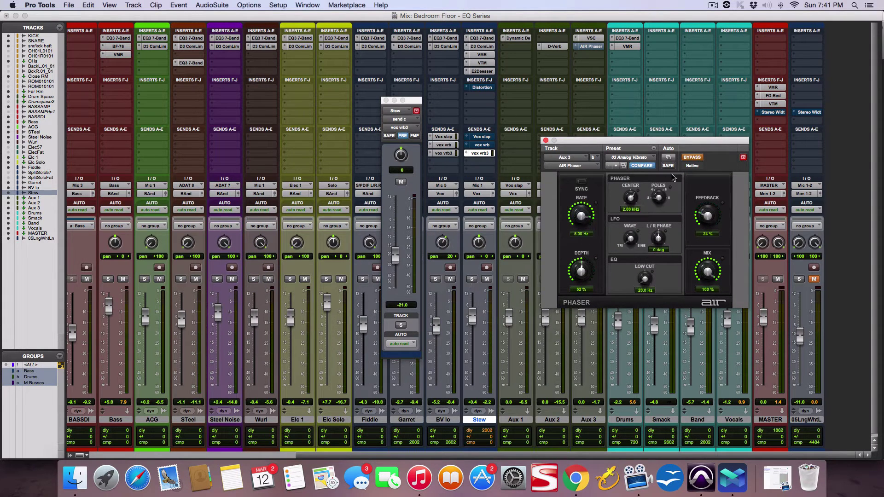
Step: Take the AIR Phaser out of bypass and start playback of the mix
left_click(691, 157)
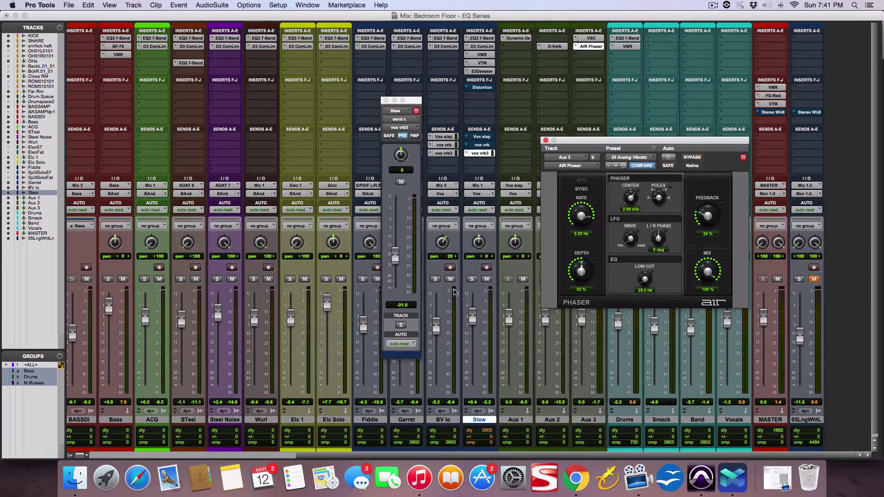
key("space")
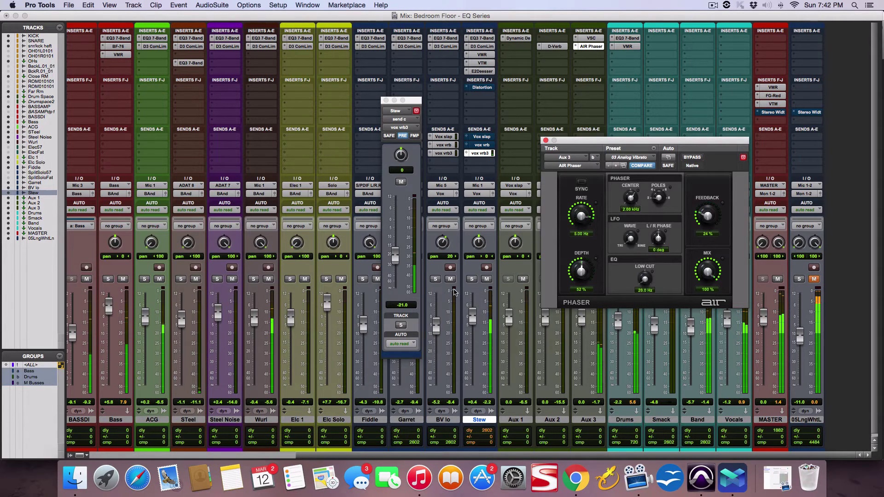
scroll(432, 280, "down", 1)
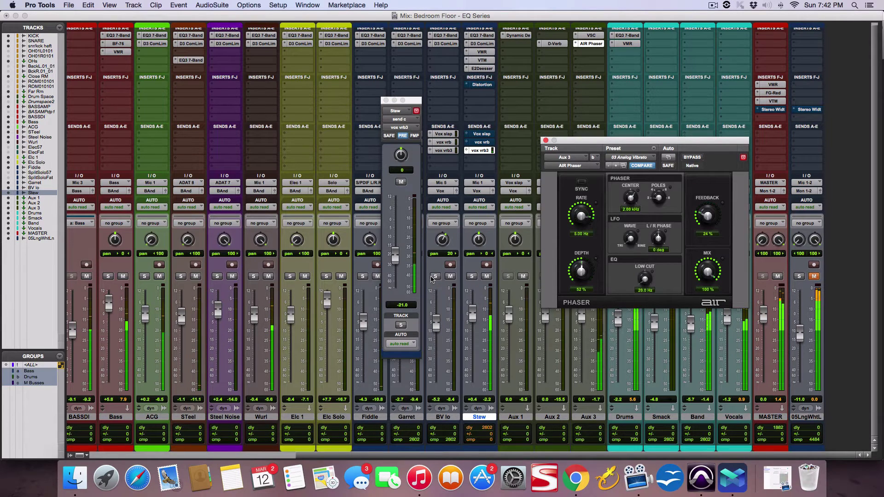
Step: Solo the Stew vocal and mute its dry signal, leaving only the Aux 3 return audible
left_click(472, 277)
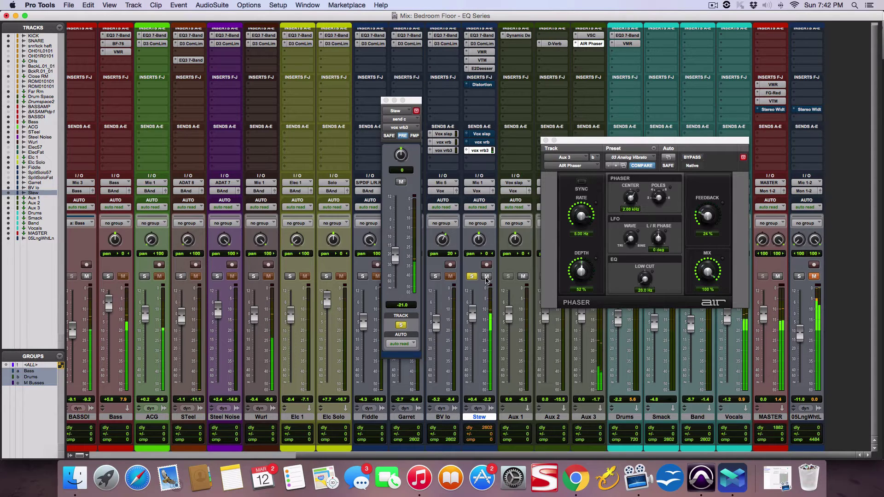
left_click(486, 278)
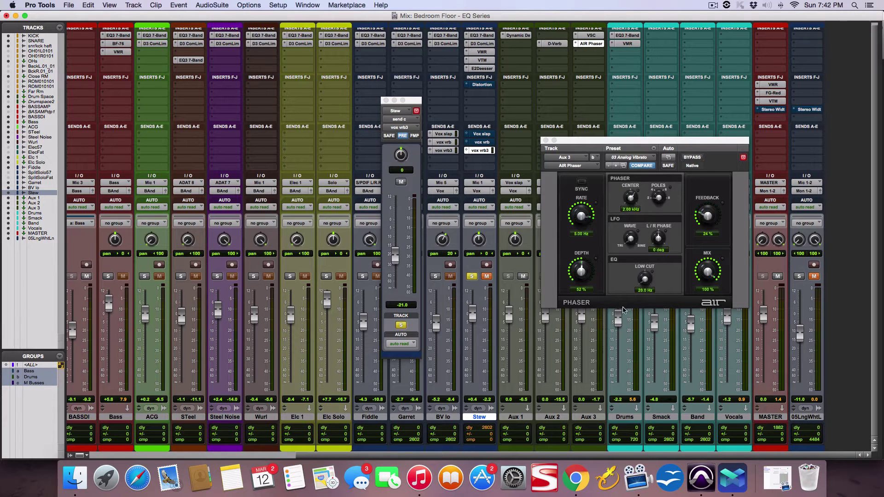
Step: Compare the AIR Phaser bypassed and active, nudging its window slightly left and down
left_click(688, 160)
left_click_drag(662, 142, 641, 153)
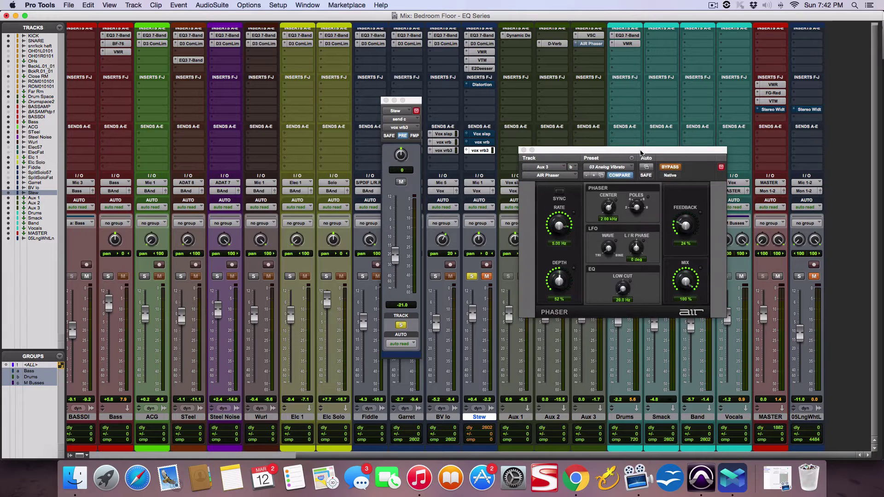
left_click(670, 167)
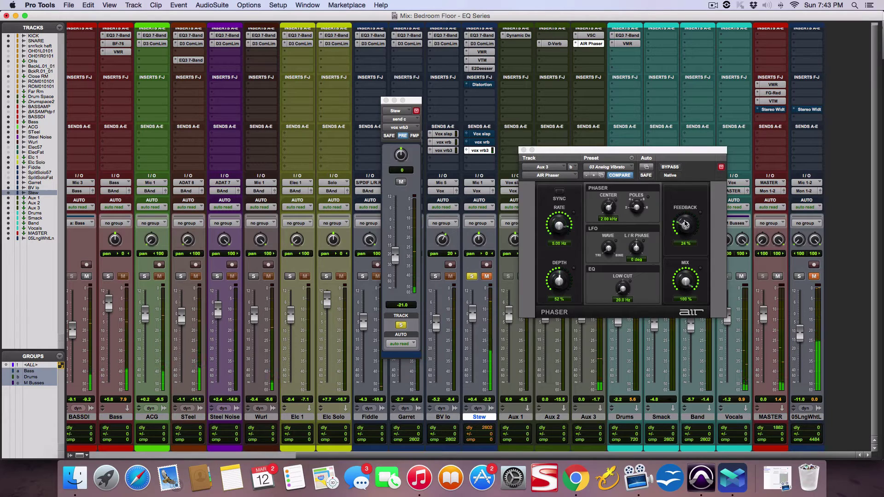
Step: Set the phaser feedback to 42% and depth to 61%, then unmute the Stew vocal
left_click_drag(684, 224, 687, 219)
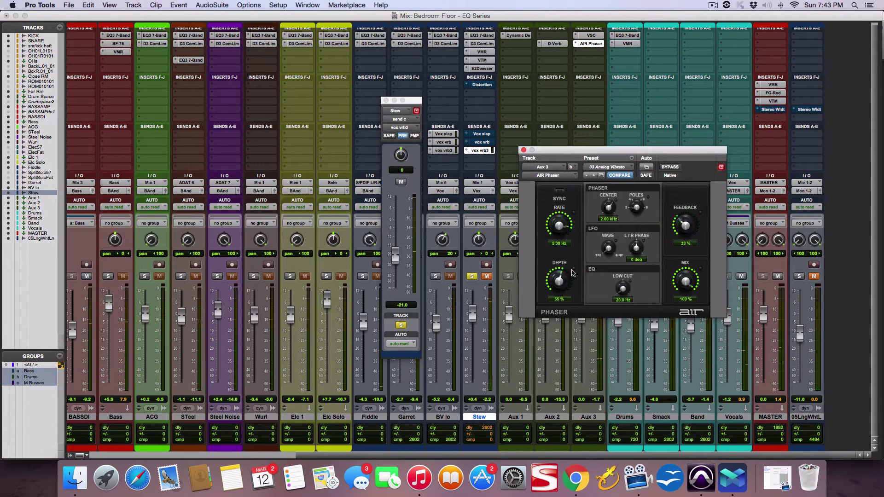
left_click_drag(572, 273, 578, 269)
left_click_drag(684, 224, 682, 218)
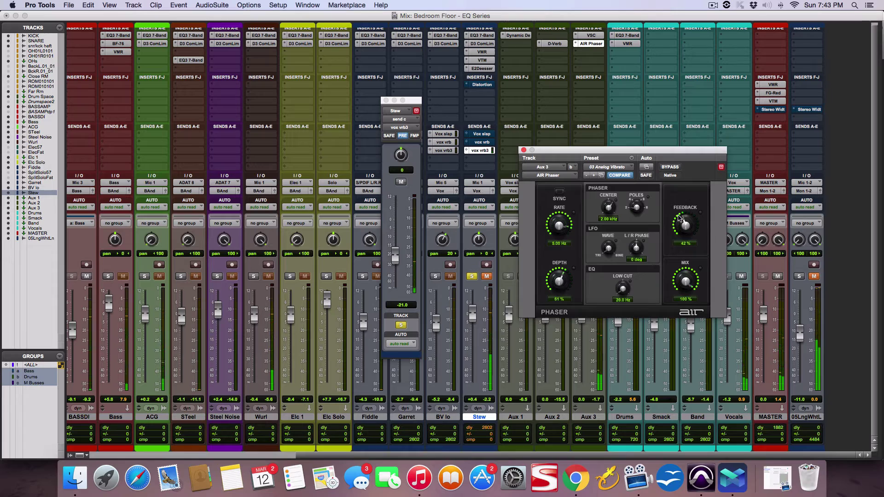
left_click(486, 277)
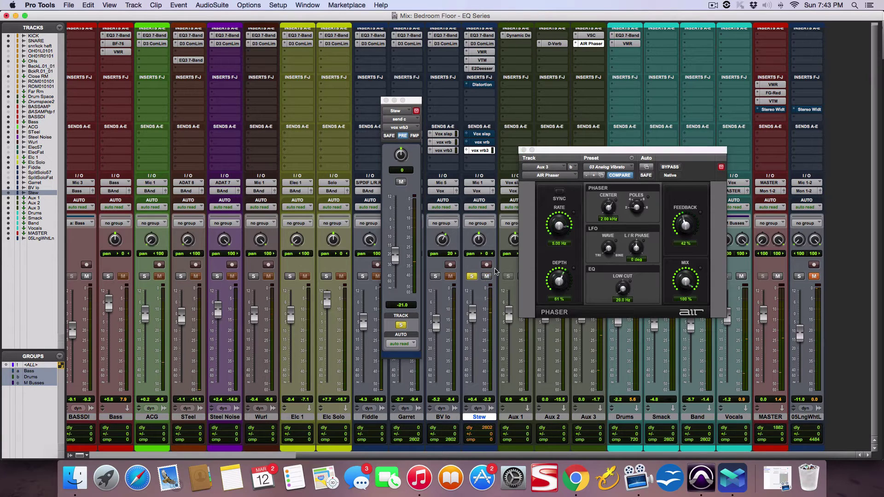
Step: Unsolo the Stew vocal, let the mix play on, then stop playback
left_click(472, 276)
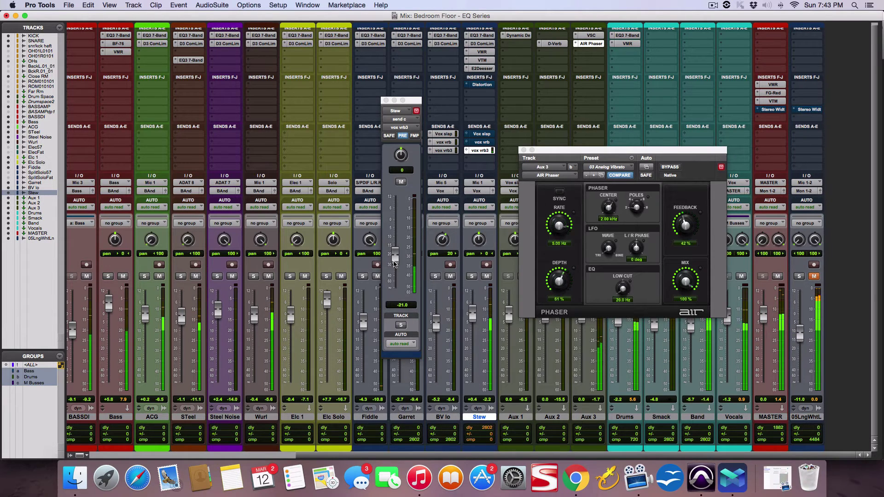
key("space")
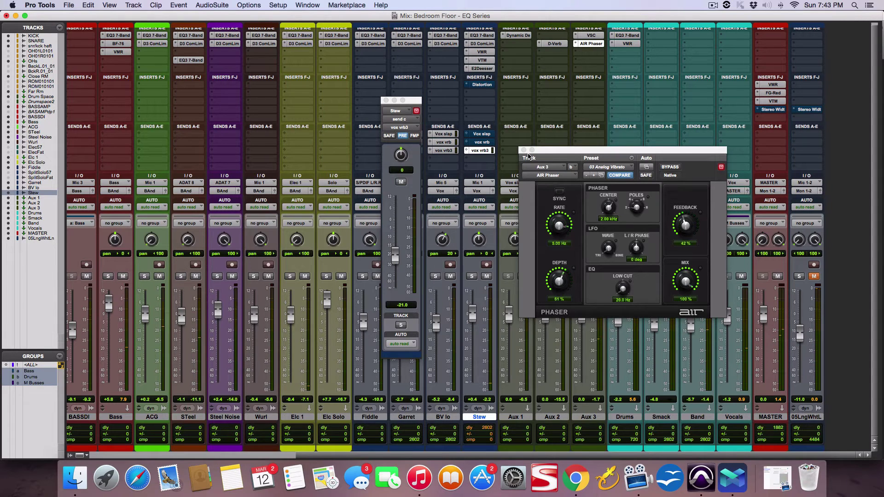
Step: Close the AIR Phaser window and set Stew's vox vrb3 send to -19.8 dB
left_click(522, 151)
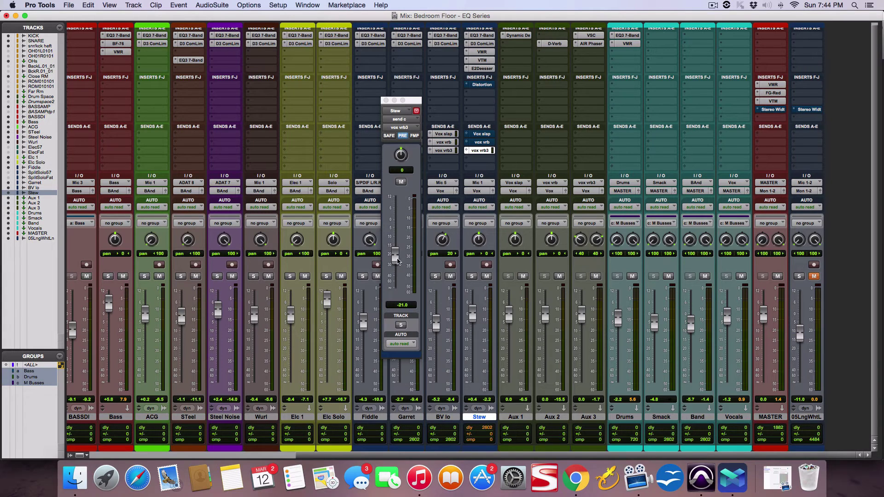
left_click_drag(397, 261, 395, 251)
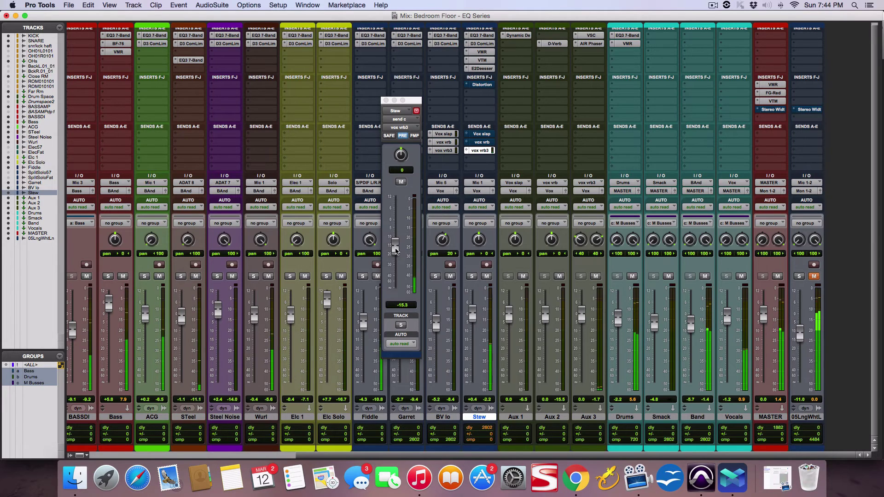
left_click_drag(396, 251, 395, 253)
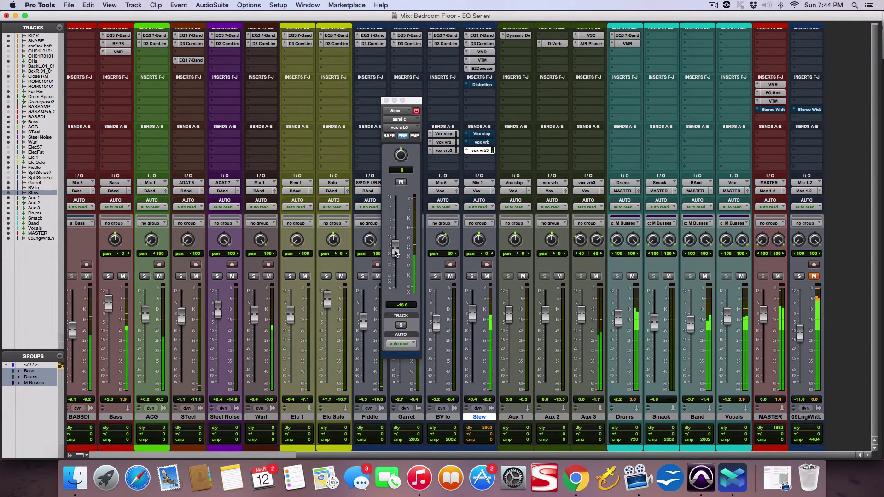
left_click_drag(395, 253, 396, 258)
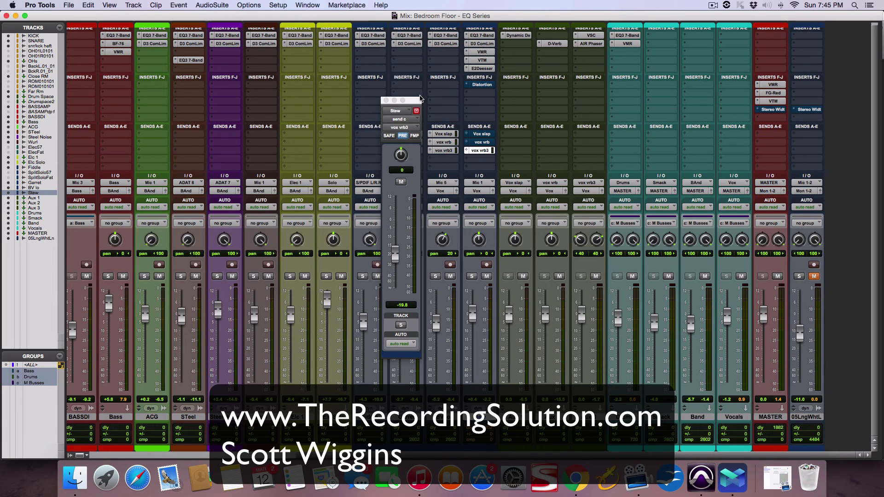
left_click_drag(410, 102, 413, 101)
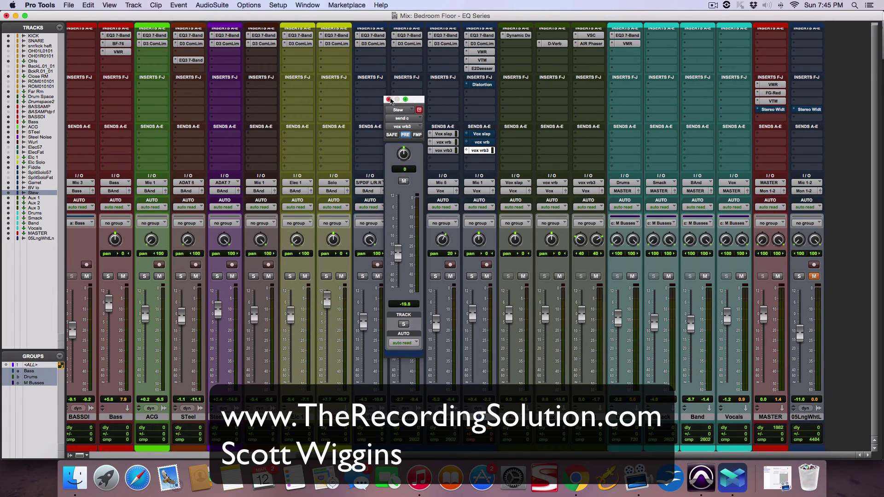